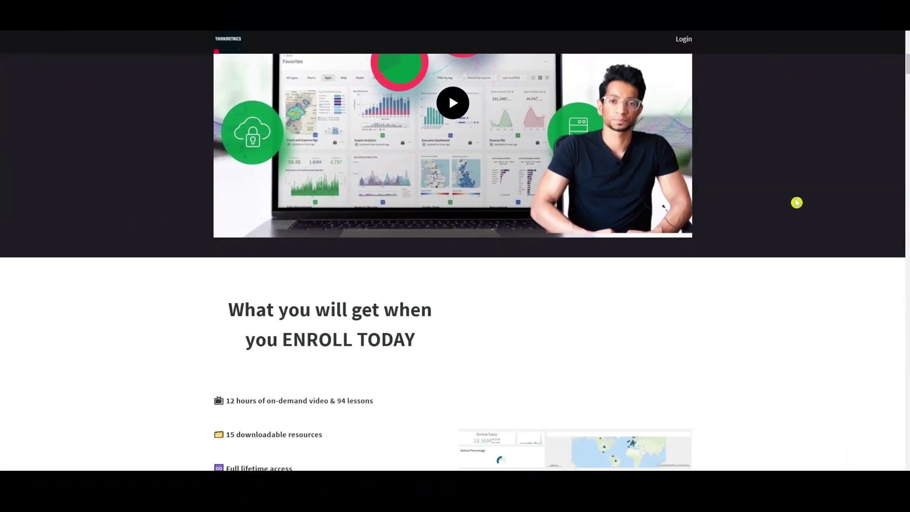
Step: Scroll the test app's Data load editor to the inline table1 script with cars, want and speed
scroll(795, 203, "down", 2)
scroll(796, 202, "down", 10)
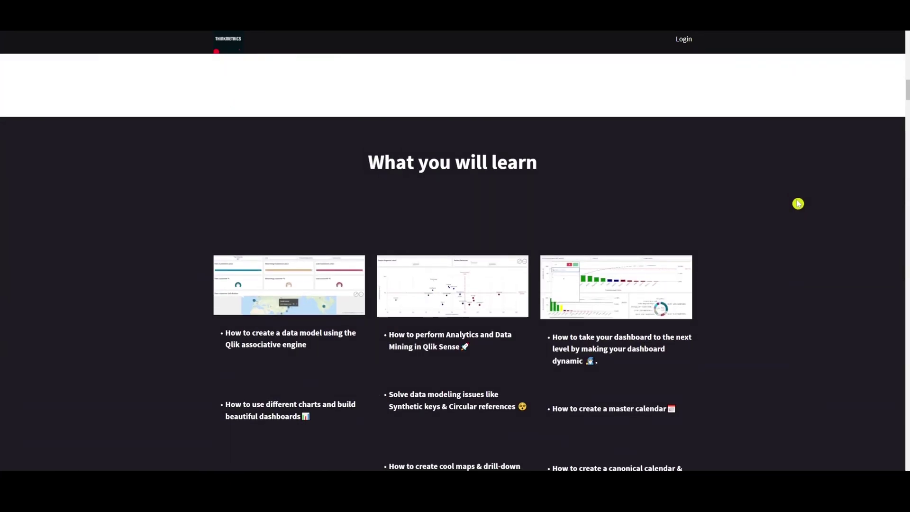
scroll(798, 203, "down", 2)
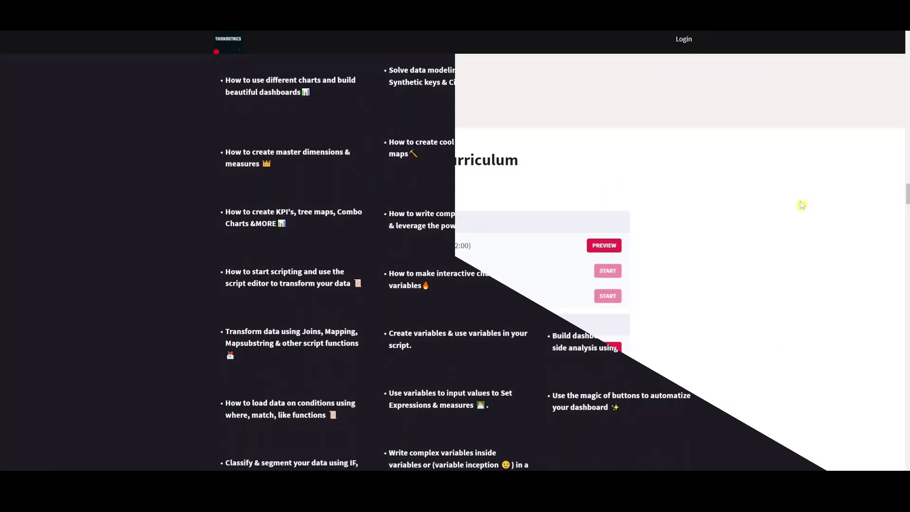
scroll(801, 205, "down", 2)
scroll(802, 204, "down", 15)
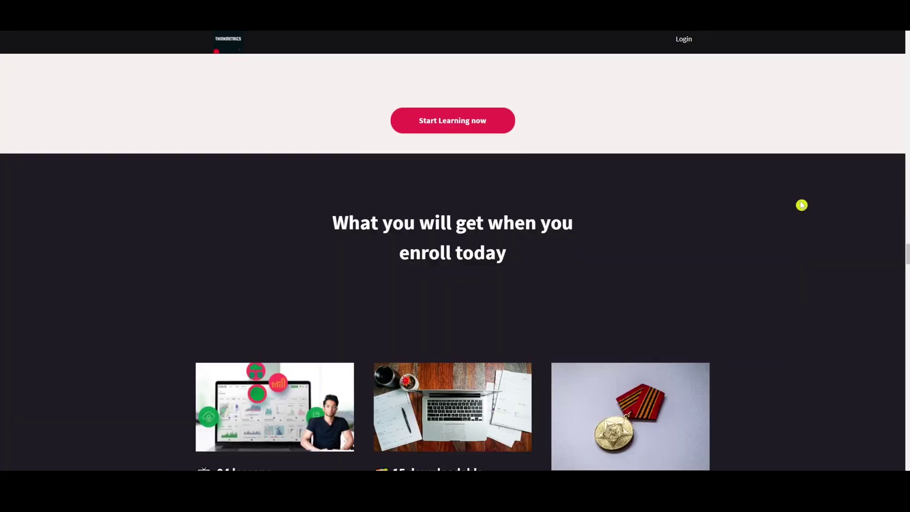
scroll(788, 307, "down", 8)
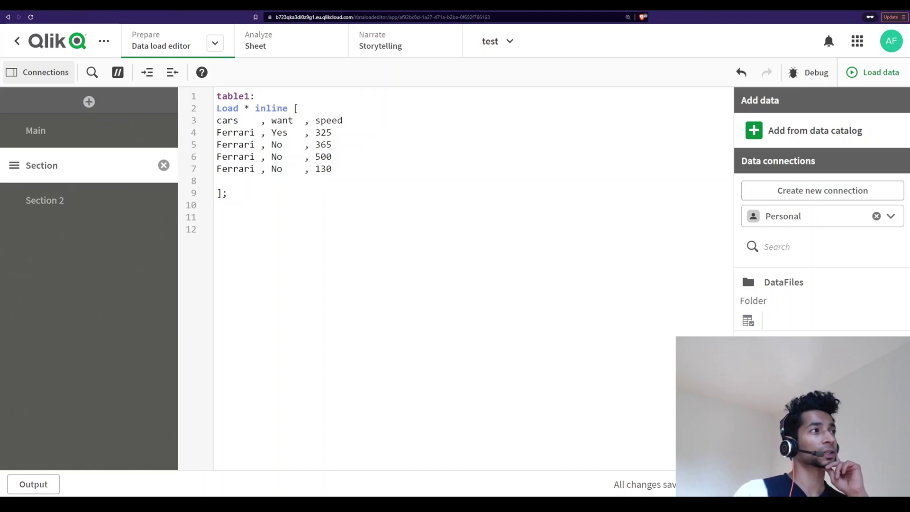
left_click_drag(216, 93, 254, 179)
left_click(291, 201)
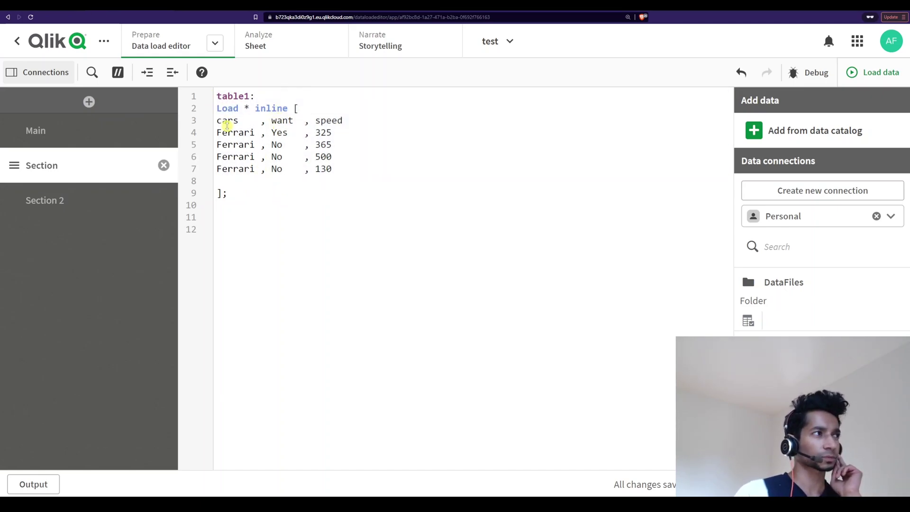
left_click_drag(218, 121, 335, 120)
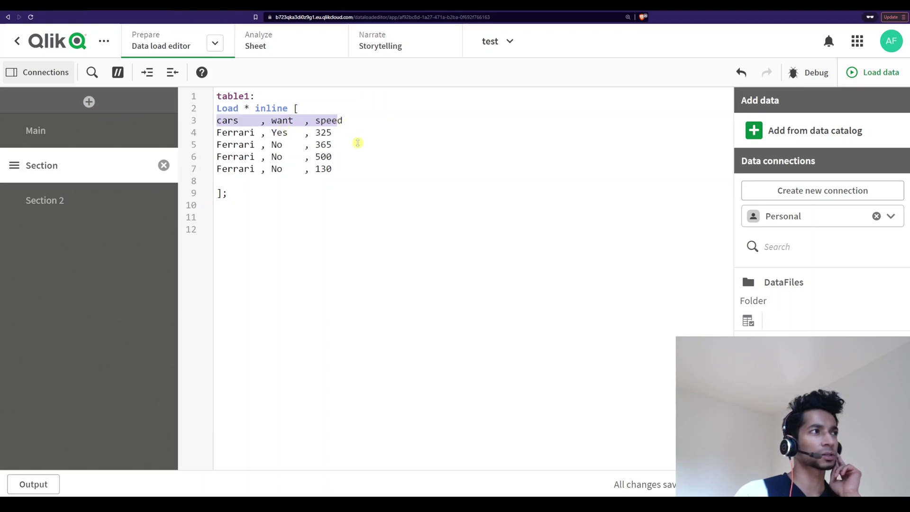
left_click(334, 144)
left_click_drag(234, 133, 245, 167)
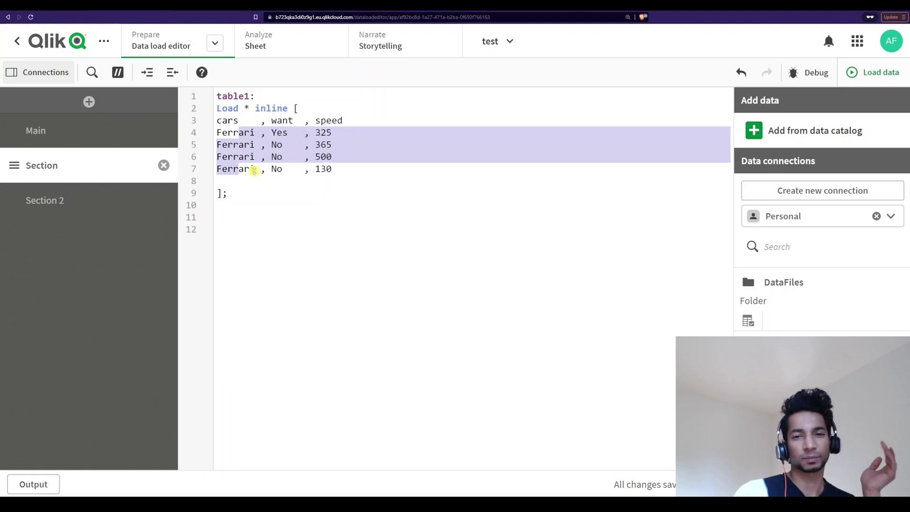
left_click(255, 169)
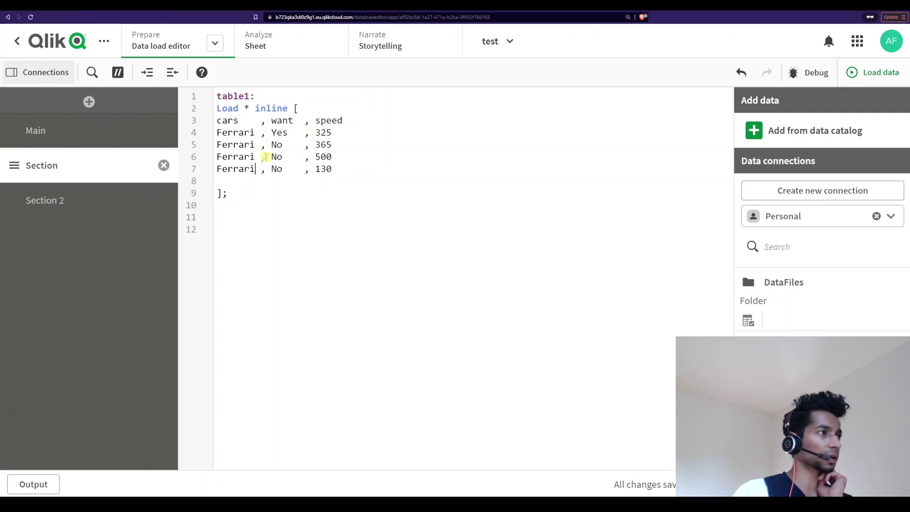
left_click_drag(216, 120, 242, 122)
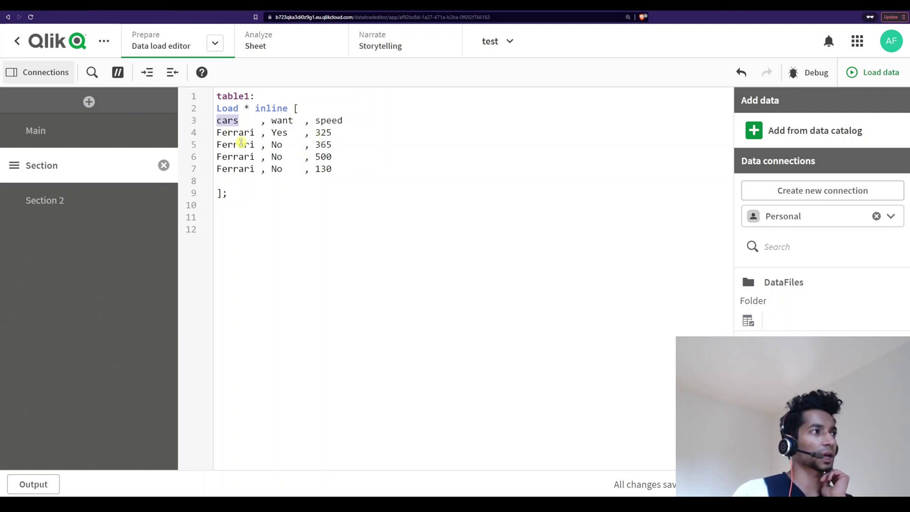
left_click(264, 208)
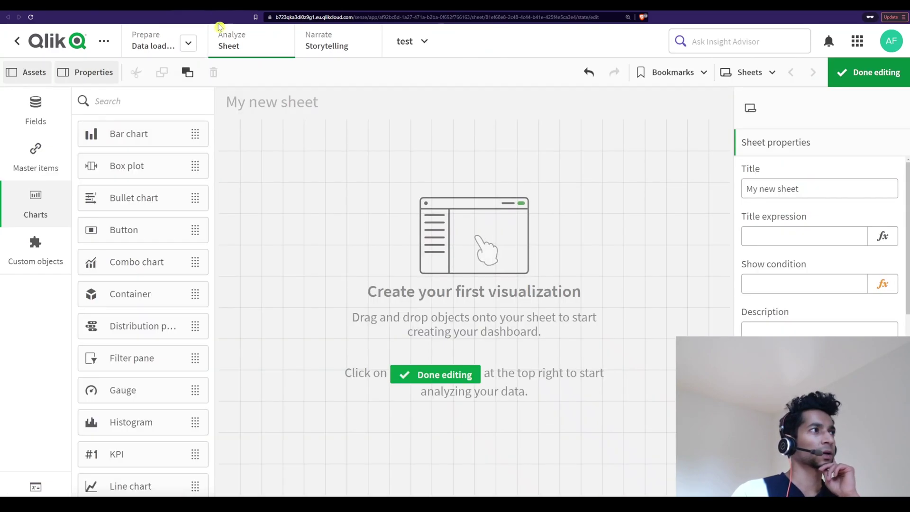
Step: Place a KPI on 'My new sheet' measuring Sum(cars) and open that measure's expression editor
scroll(166, 392, "down", 3)
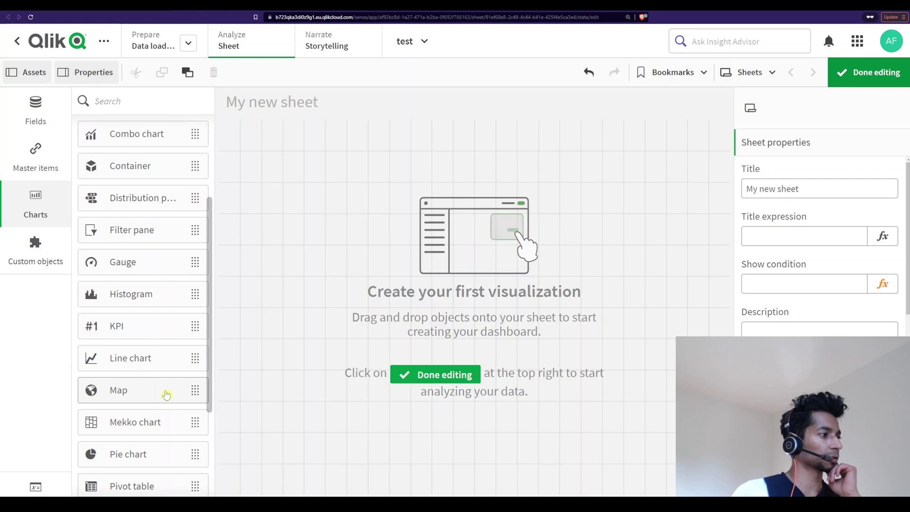
left_click_drag(126, 321, 362, 250)
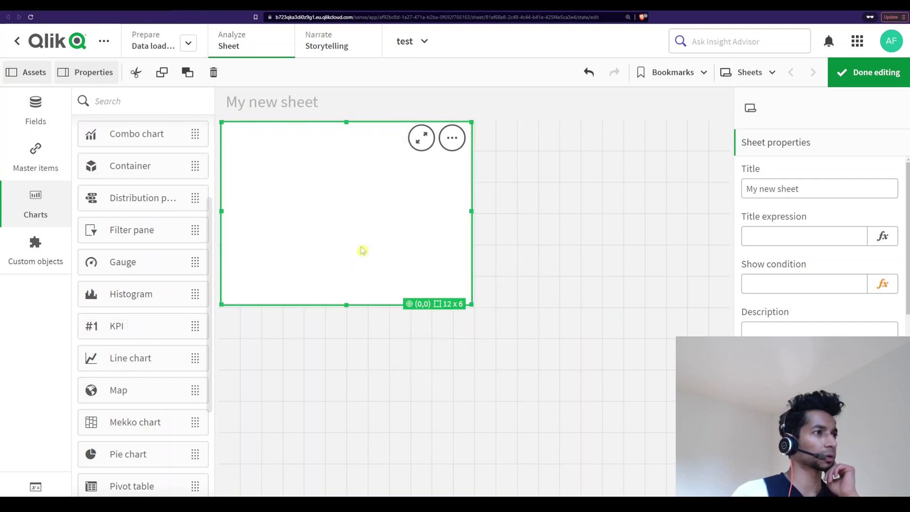
left_click(357, 227)
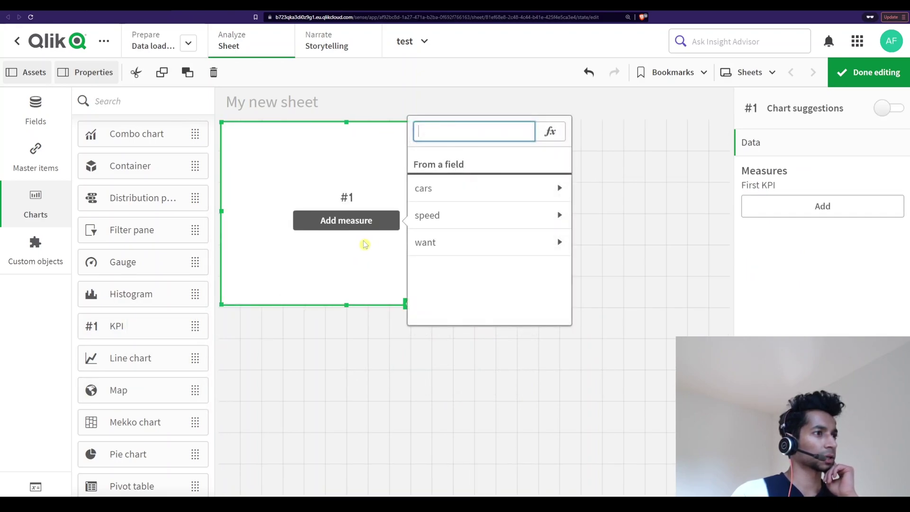
left_click(452, 189)
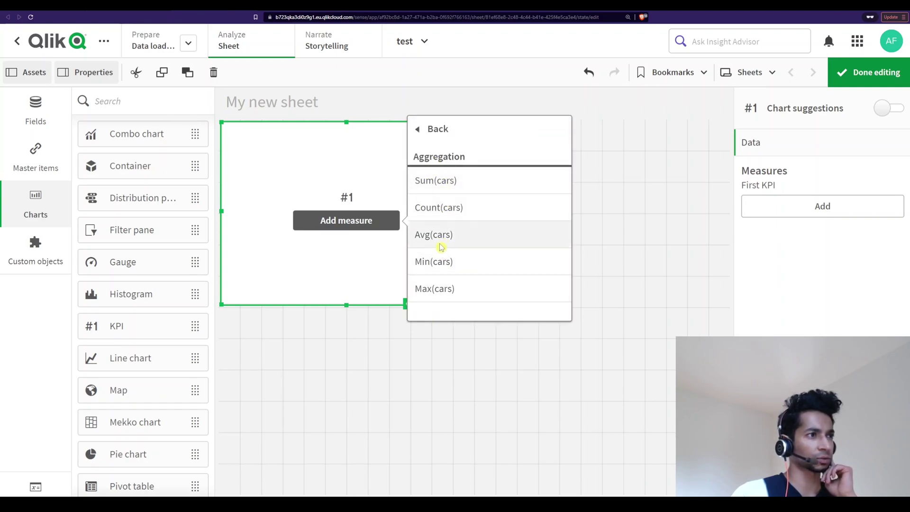
left_click(436, 180)
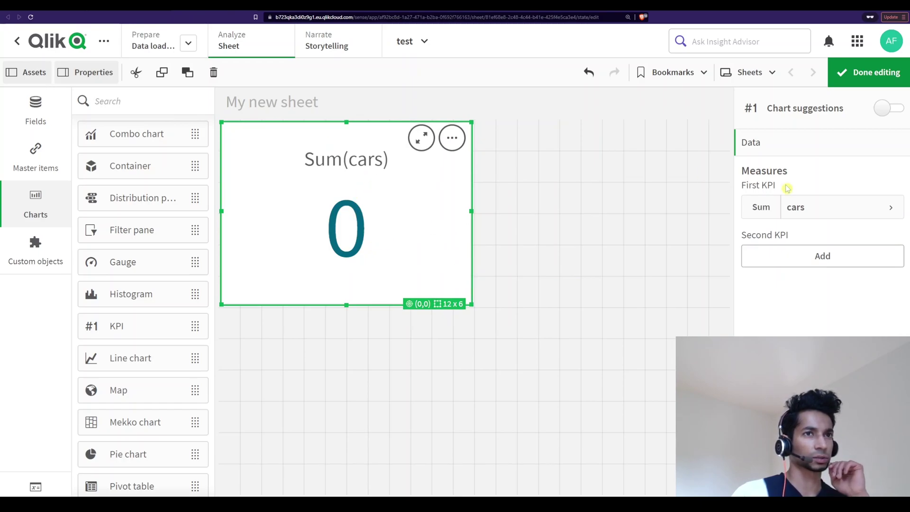
left_click(860, 215)
left_click(873, 252)
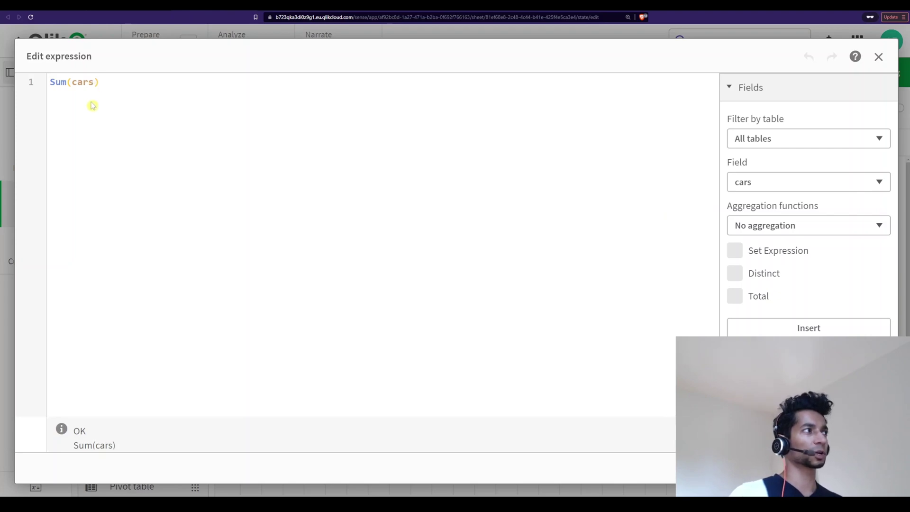
Step: Replace Sum with Only so the KPI measure reads Only(cars) and displays Ferrari
double_click(59, 82)
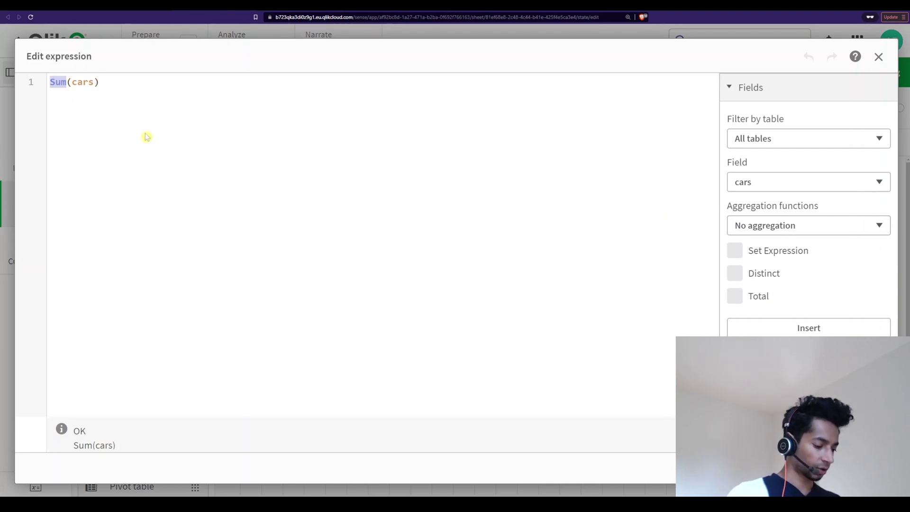
type("Only")
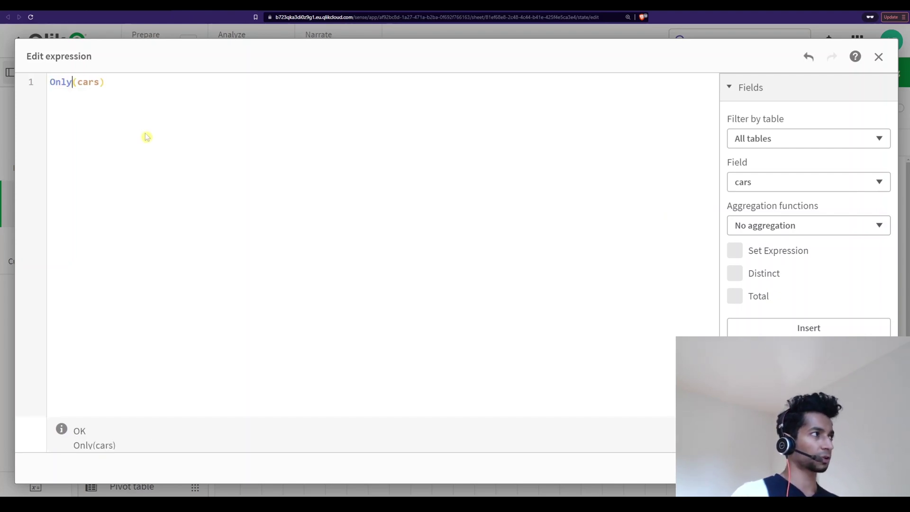
left_click(147, 138)
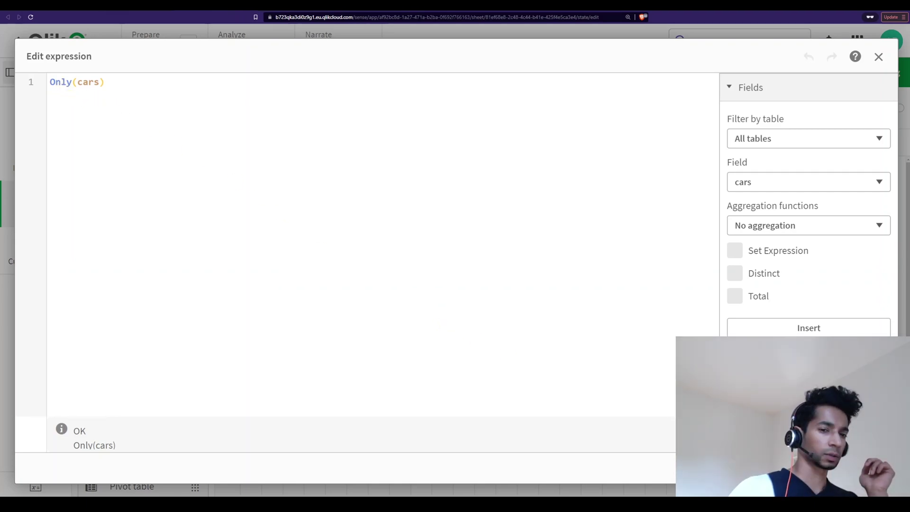
key("Escape")
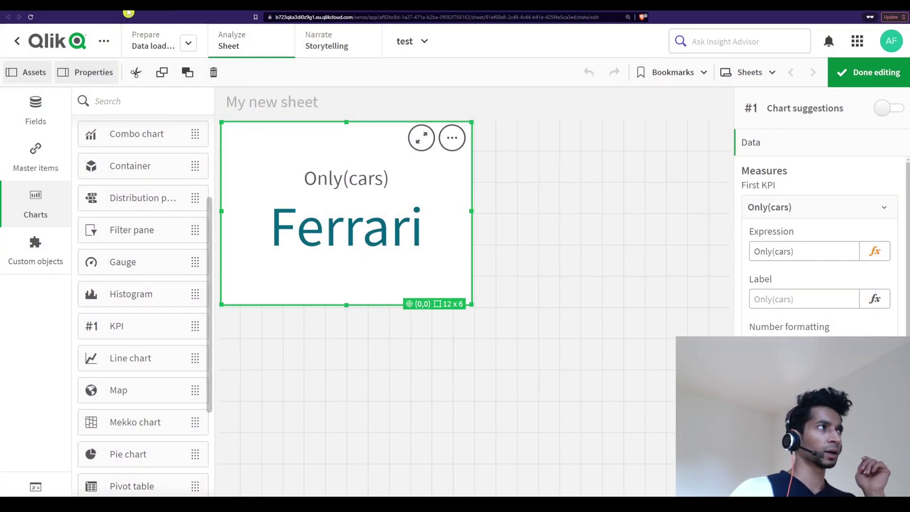
left_click(128, 13)
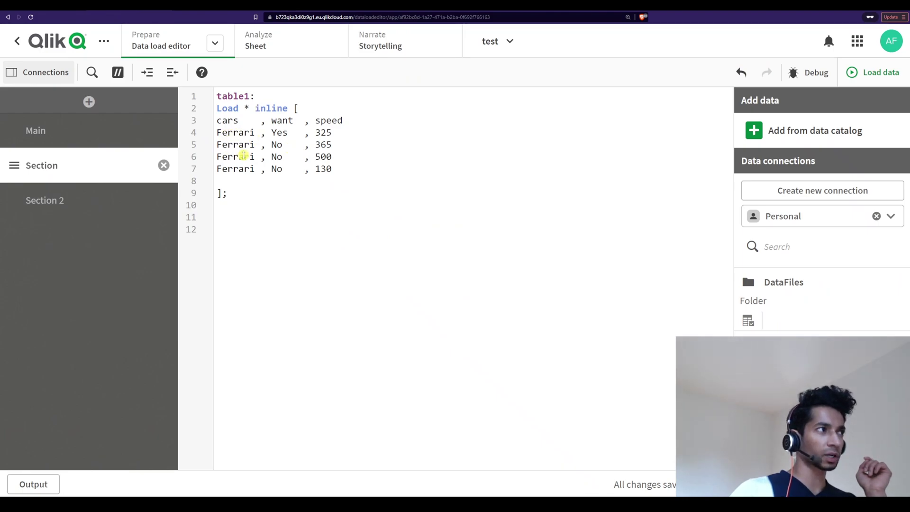
left_click_drag(254, 168, 217, 170)
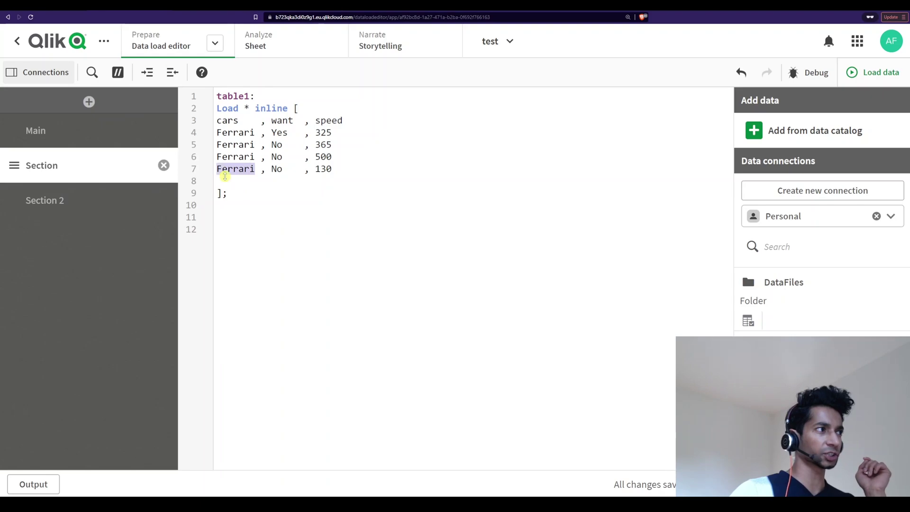
type("Lambo")
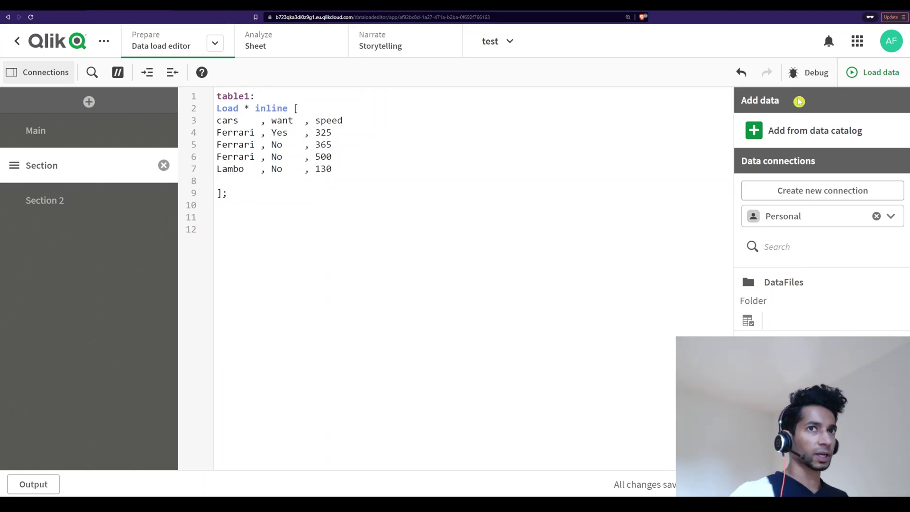
left_click(855, 72)
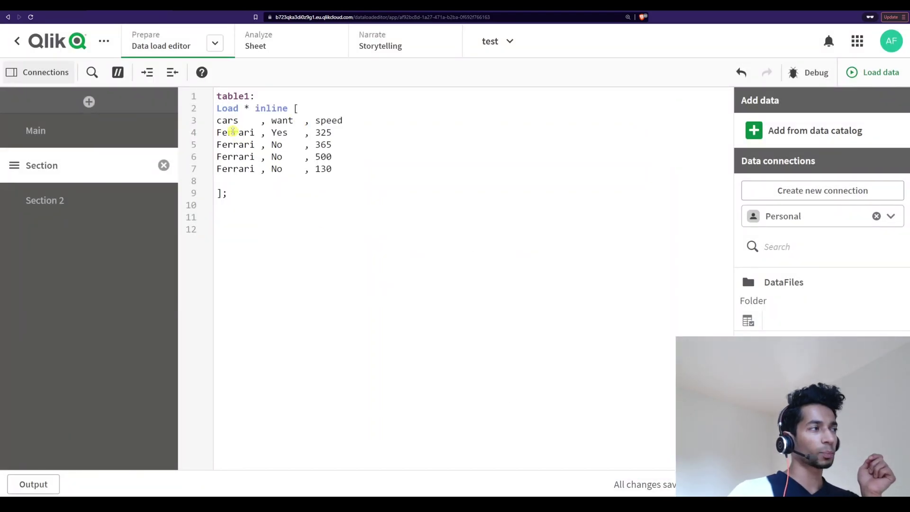
double_click(225, 133)
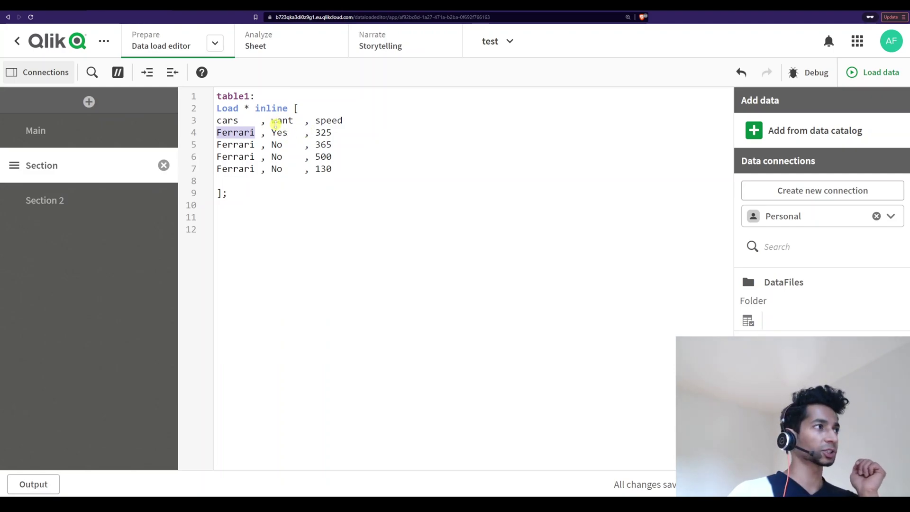
left_click(254, 210)
left_click(239, 215)
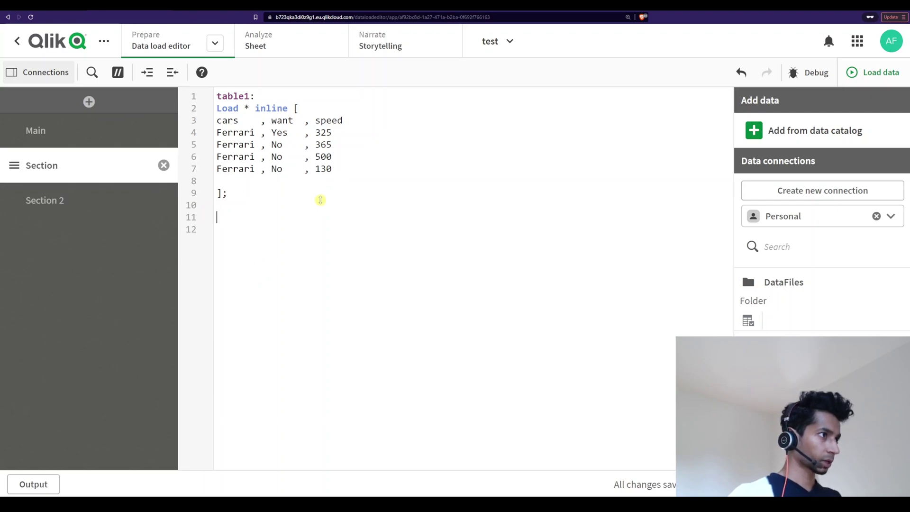
Step: Swap the inline script for a new table listing Ferrari, Lambo, Bugati and Fiat 500
left_click_drag(265, 216, 212, 99)
key("BackSpace")
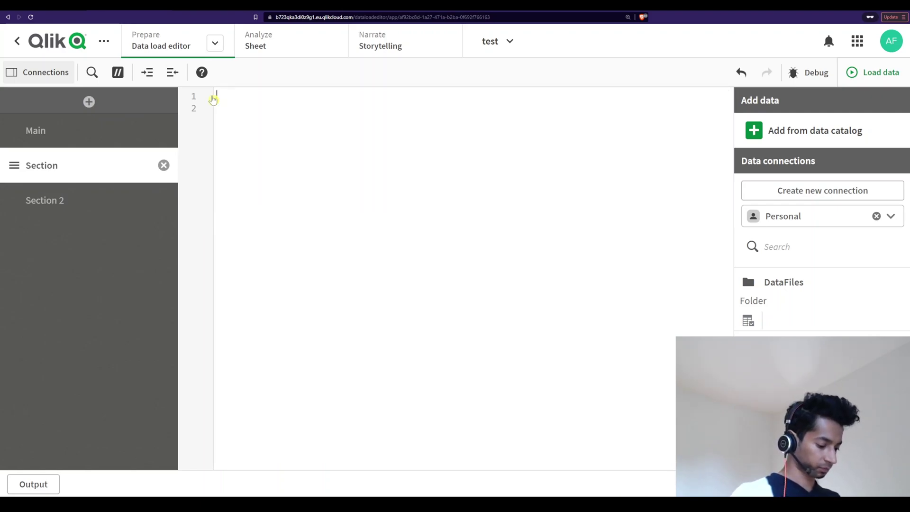
key("ctrl+z")
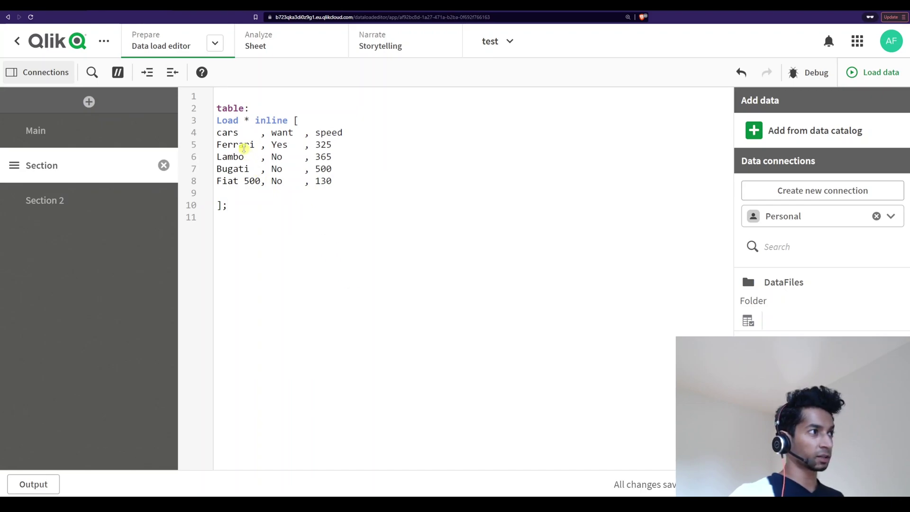
left_click_drag(243, 149, 217, 135)
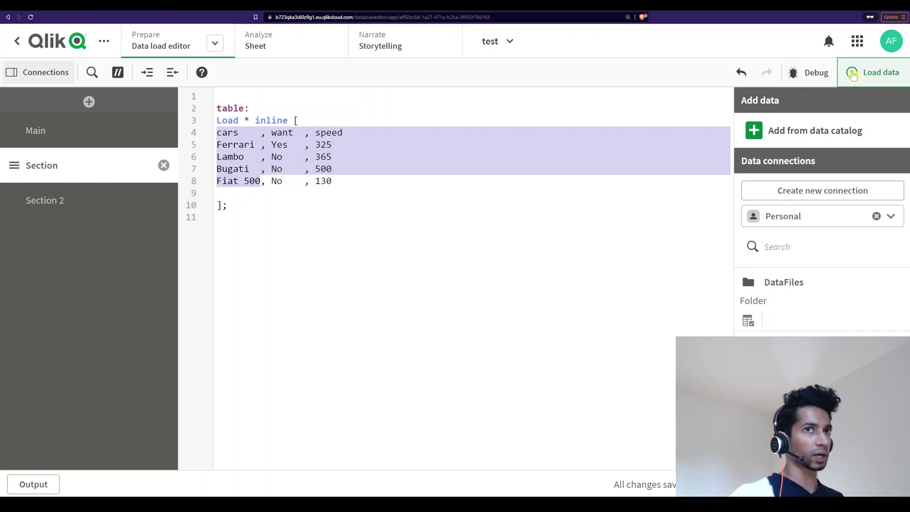
Step: Reload the data with the new table and highlight the want field in the script
left_click(872, 72)
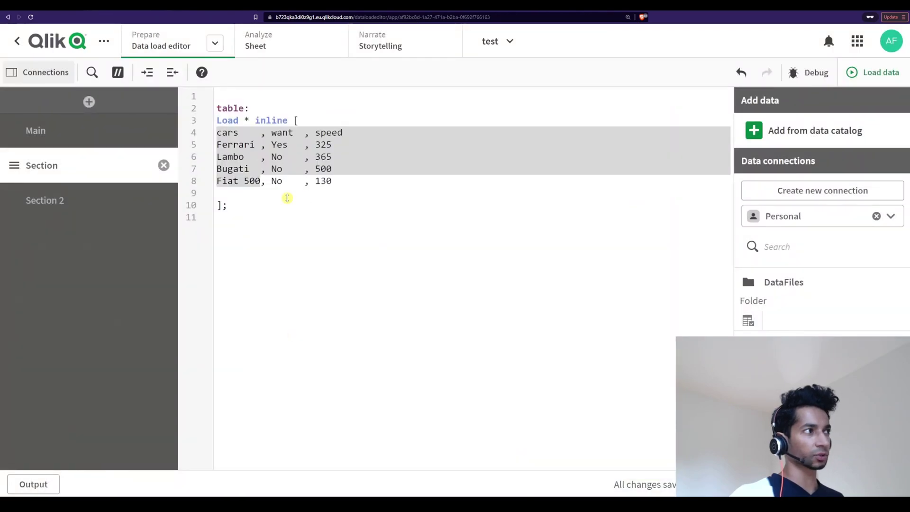
left_click(309, 260)
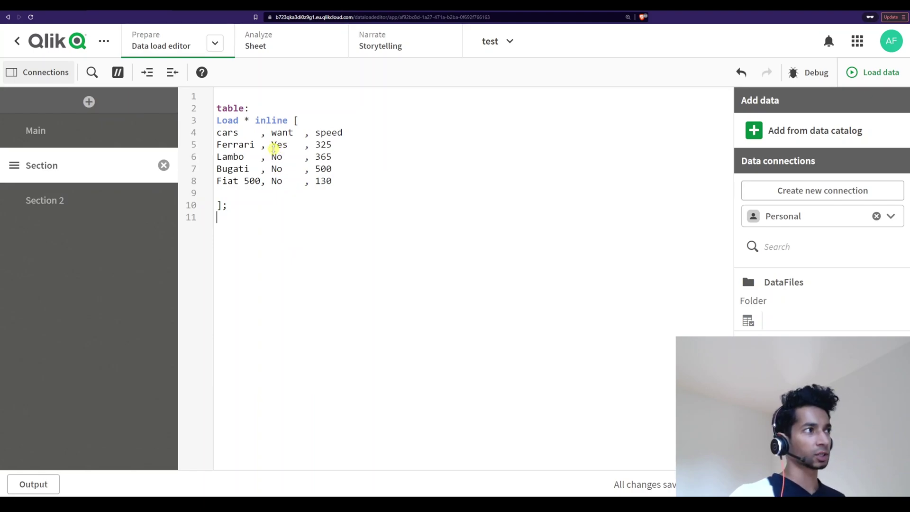
mouse_move(273, 134)
left_mouse_down()
mouse_move(291, 134)
mouse_move(287, 146)
left_mouse_up()
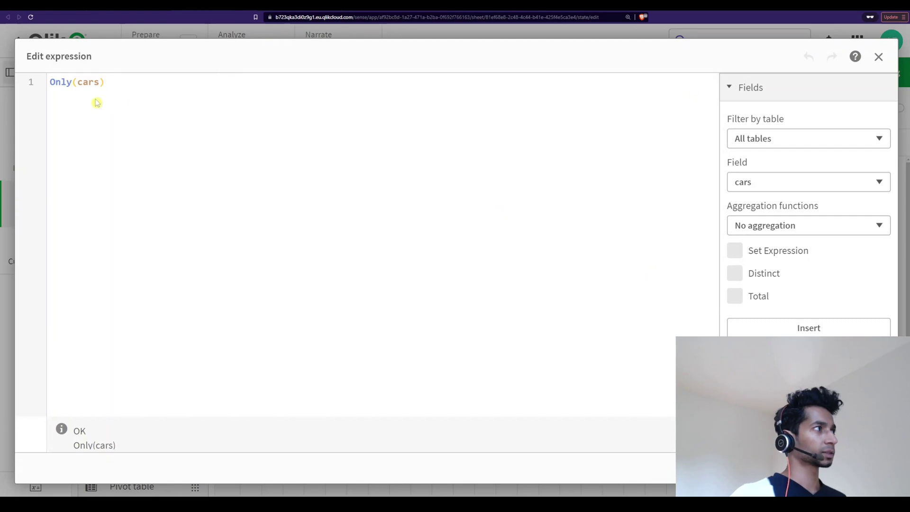
Step: Start a set expression inside Only() with {< and the autocompleted want field
left_click(77, 82)
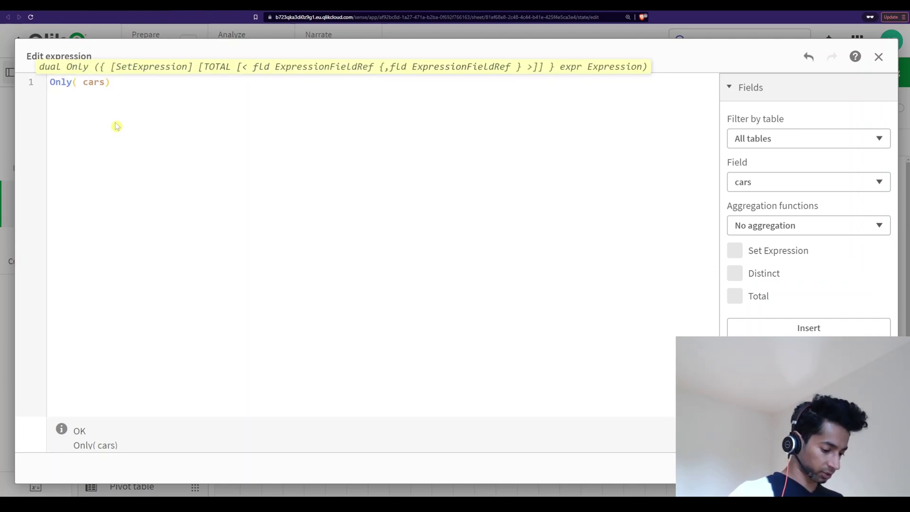
type("{")
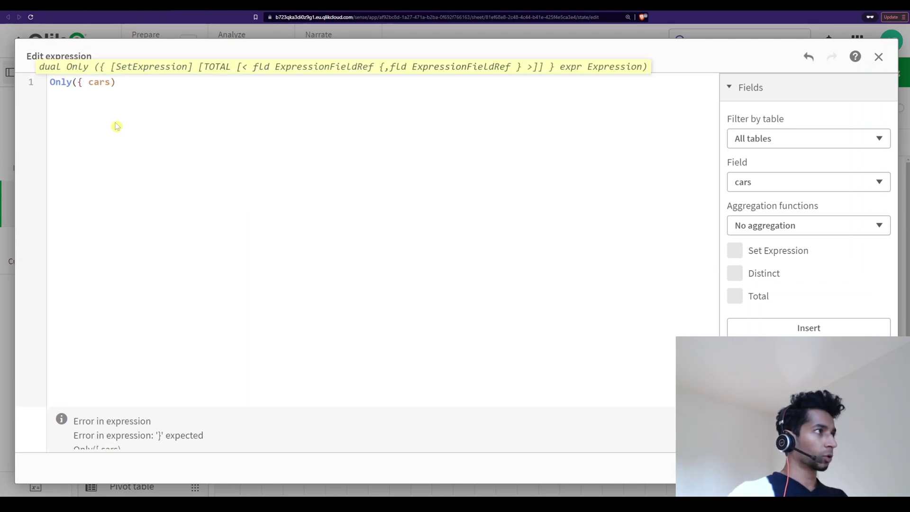
type("< >")
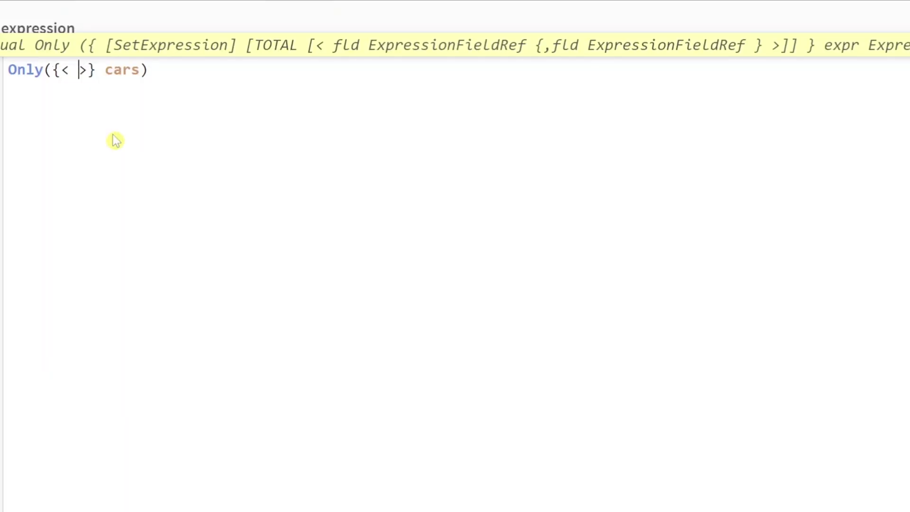
key("Left")
type("e")
key("BackSpace")
type("wa")
key("Tab")
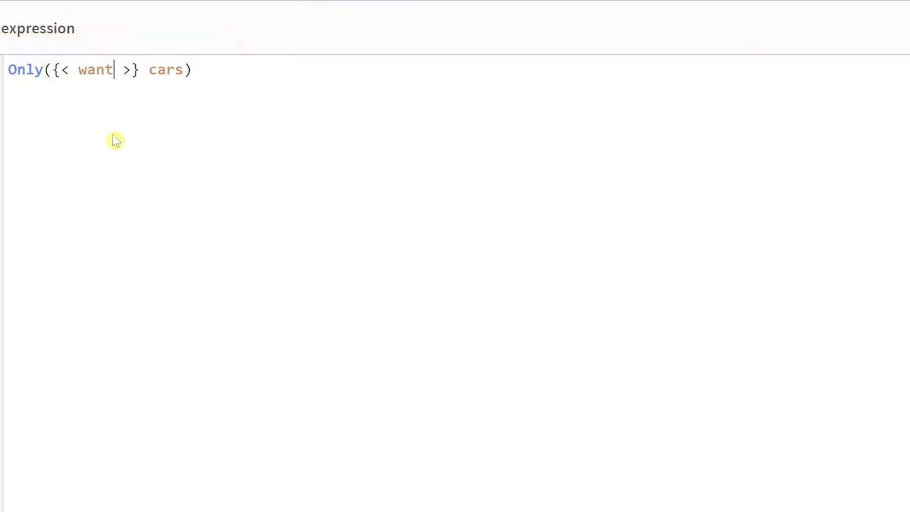
Step: Complete the modifier with = {'Yes'}, giving Only({< want = {'Yes'} >} cars)
type("=  ")
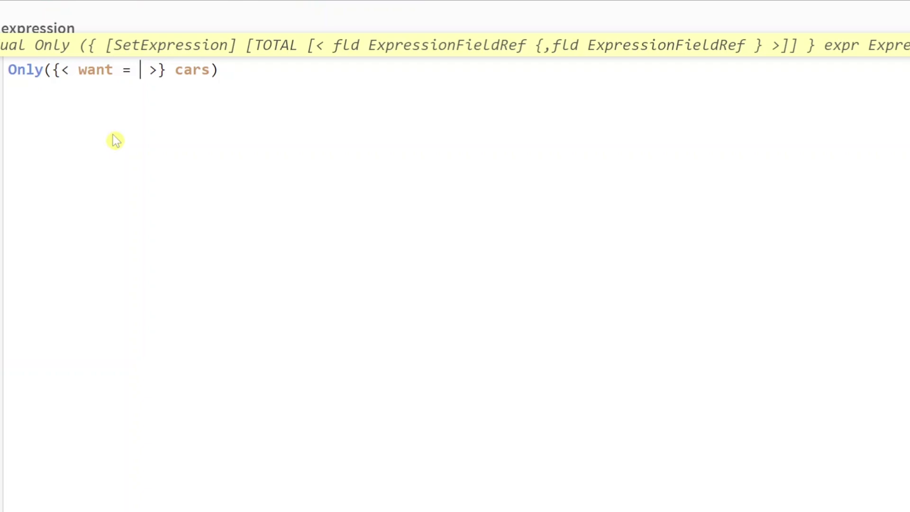
type("{''")
key("End")
key("Left")
key("Left")
key("Left")
key("Left")
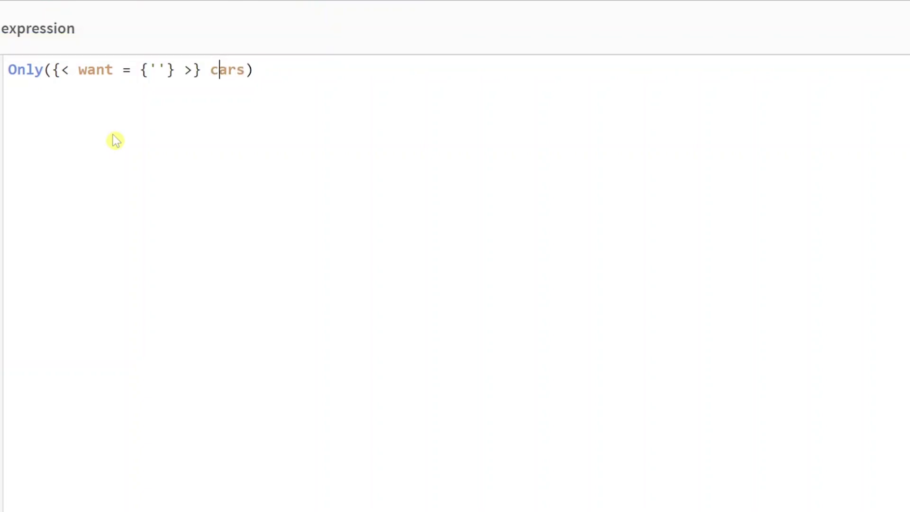
key("Left")
key("Left")
key("Left")
key("Left")
key("Left")
key("Left")
key("Left")
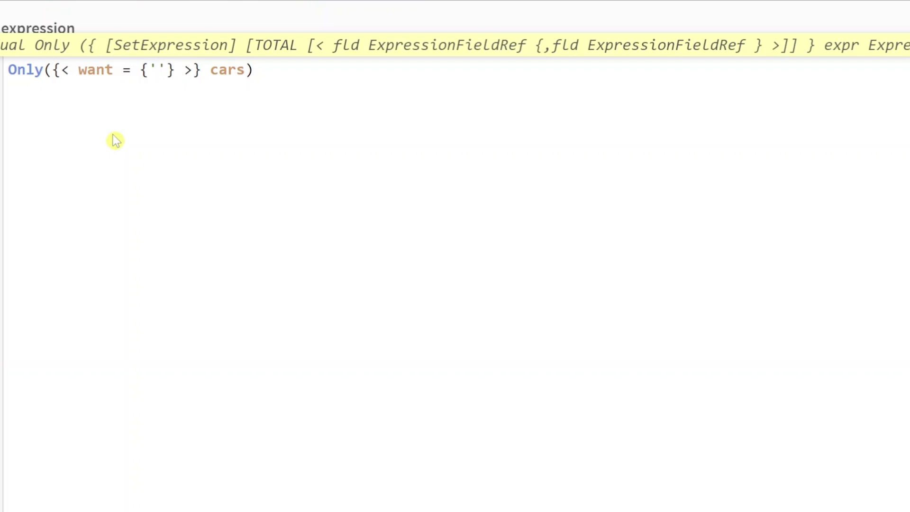
type("Yes")
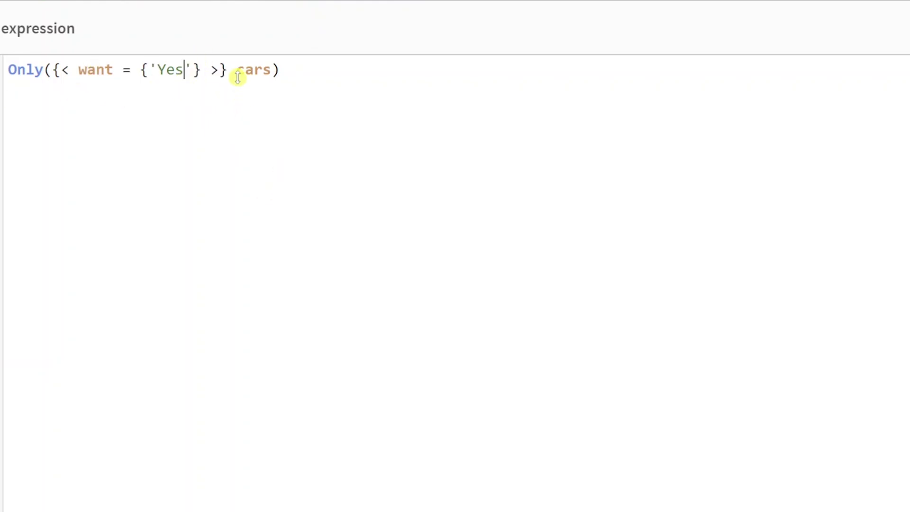
left_click_drag(236, 71, 271, 71)
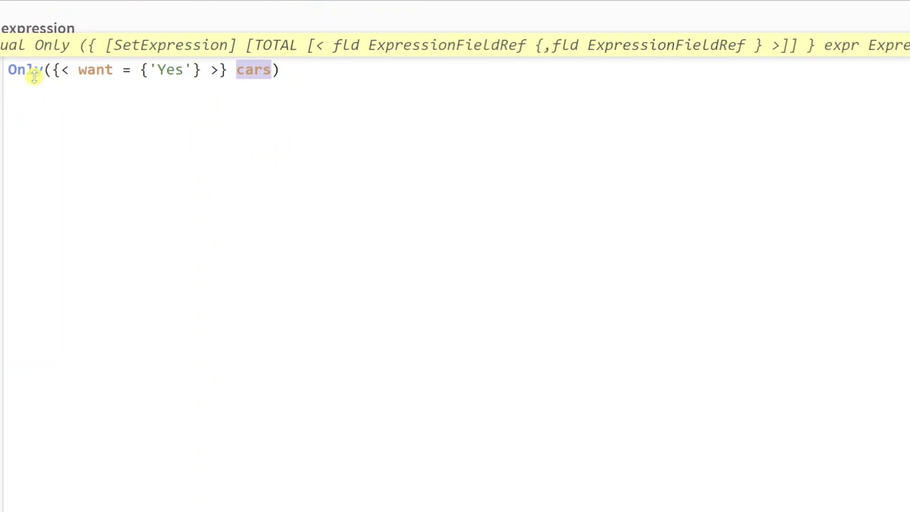
left_click_drag(44, 71, 8, 78)
left_click(593, 144)
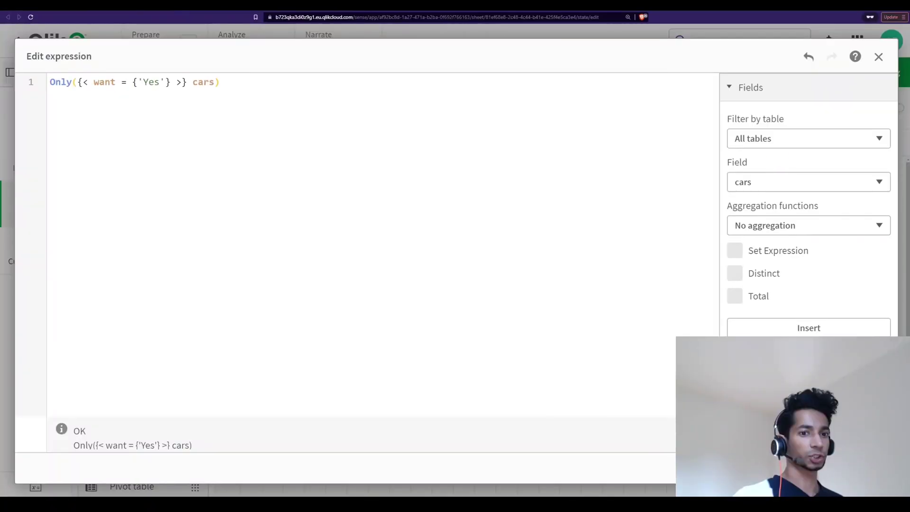
Step: Mark Bugati as Yes and Ferrari as No in the load script, reload, and view the KPI
left_click(652, 494)
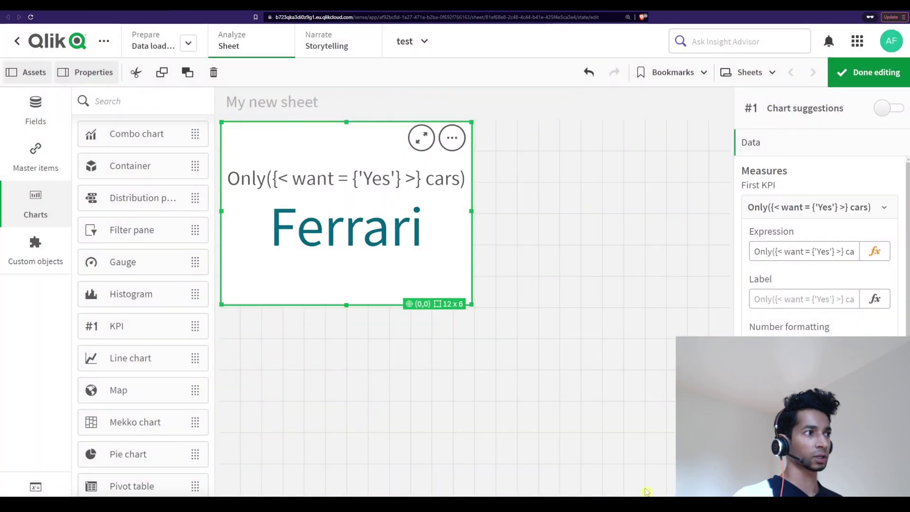
left_click(150, 40)
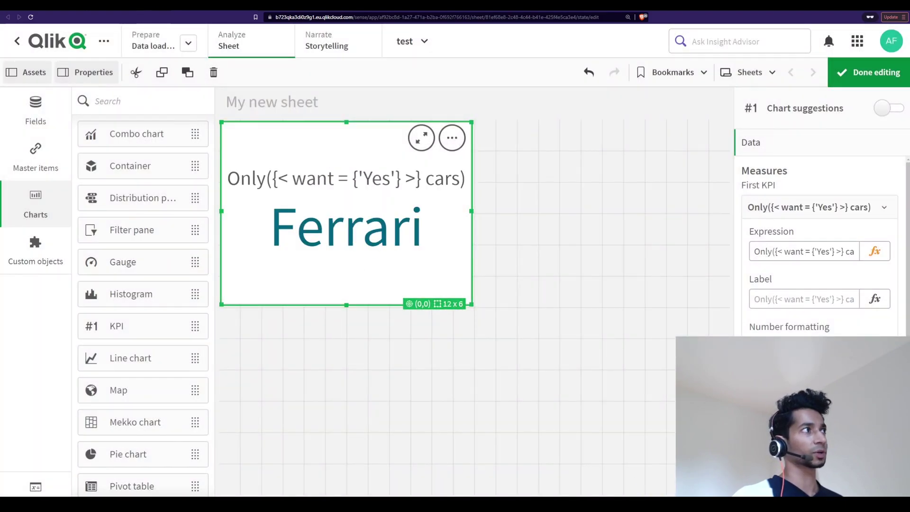
type("No    , 325")
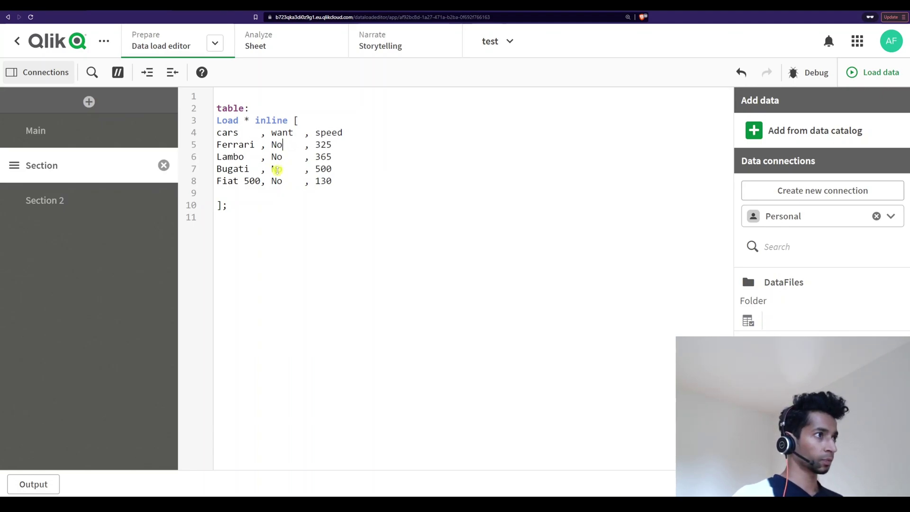
double_click(277, 168)
key("ctrl+r")
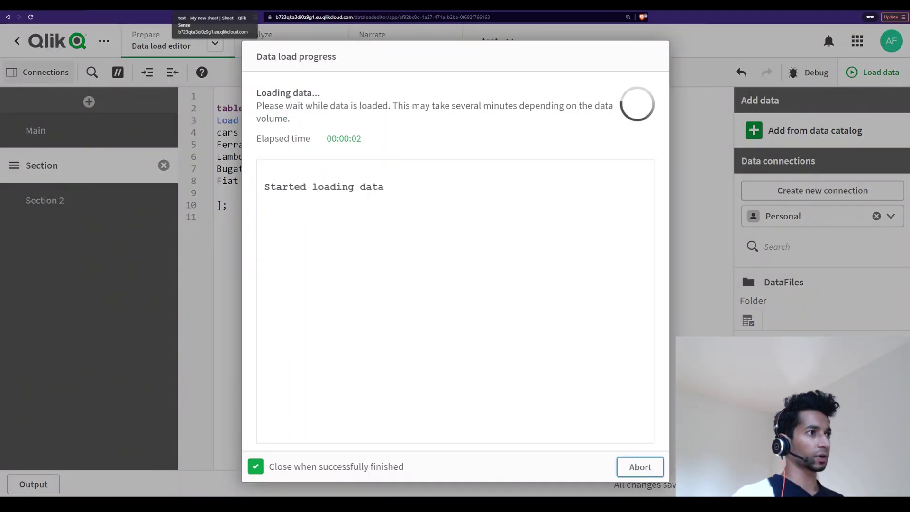
left_click(213, 6)
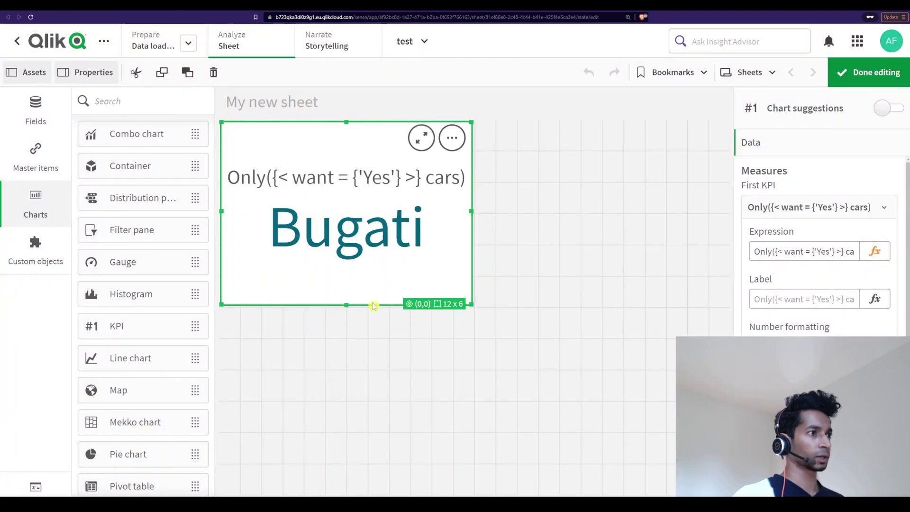